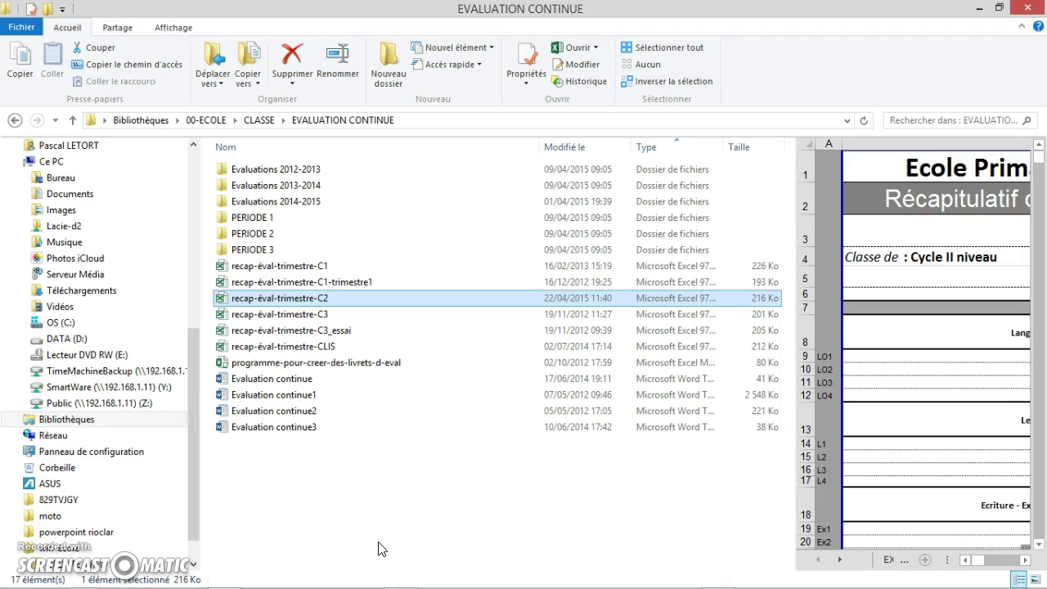
Step: Open the workbook recap-éval-trimestre-C2 and accept reopening it without keeping earlier unsaved changes
double_click(256, 300)
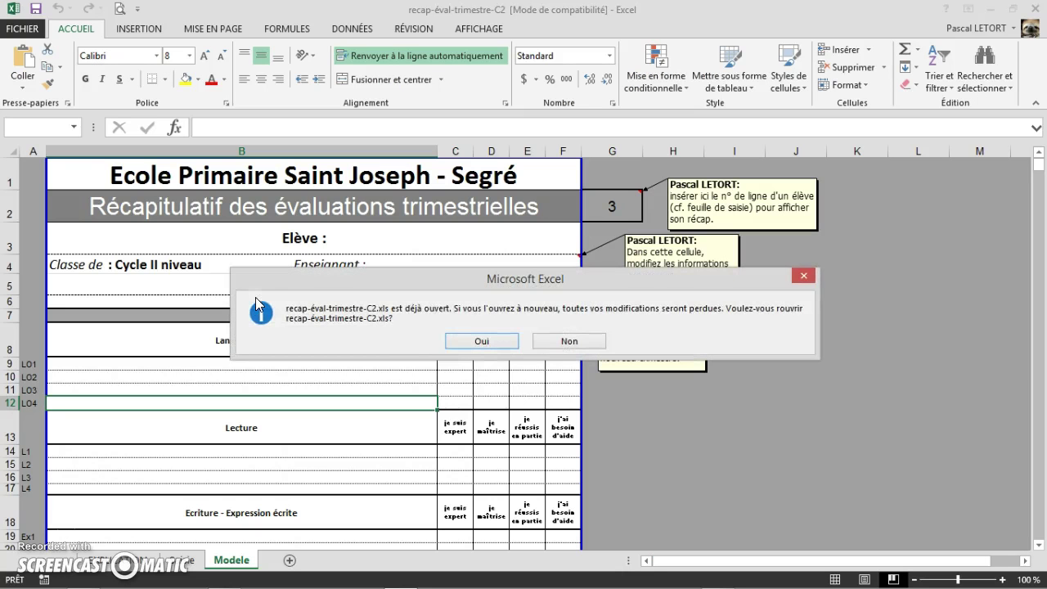
left_click(494, 342)
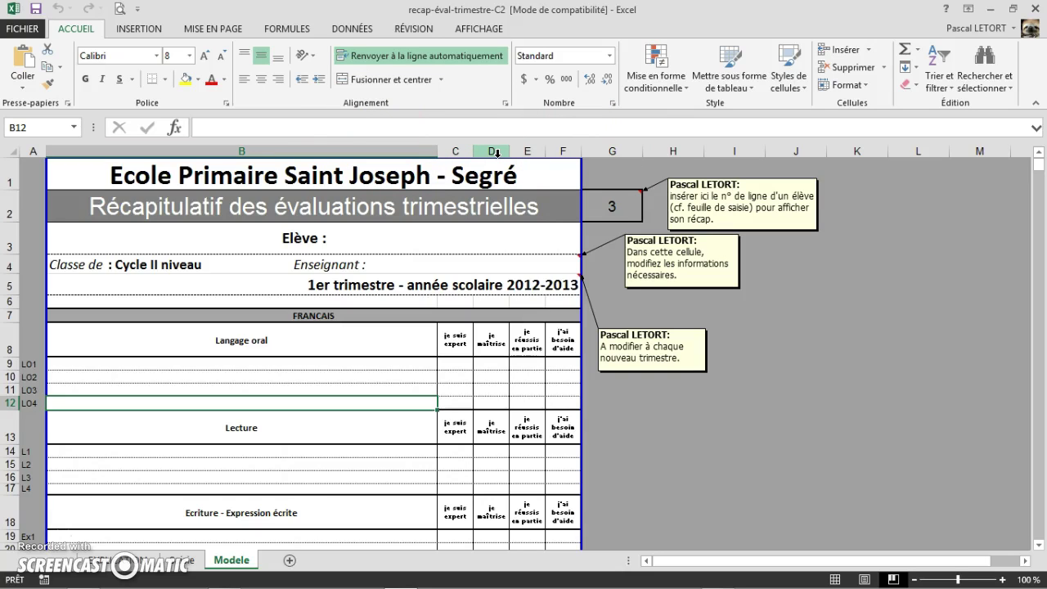
Step: Insert a new row above the LO4 row in the Langage oral section of the Modele sheet
left_click_drag(66, 362, 67, 401)
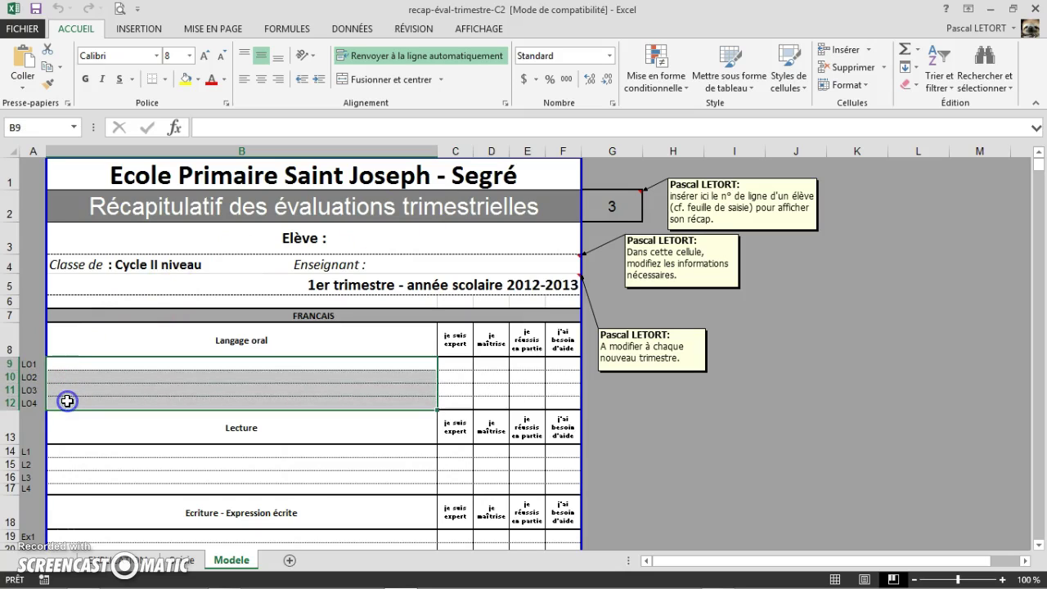
left_click(30, 403)
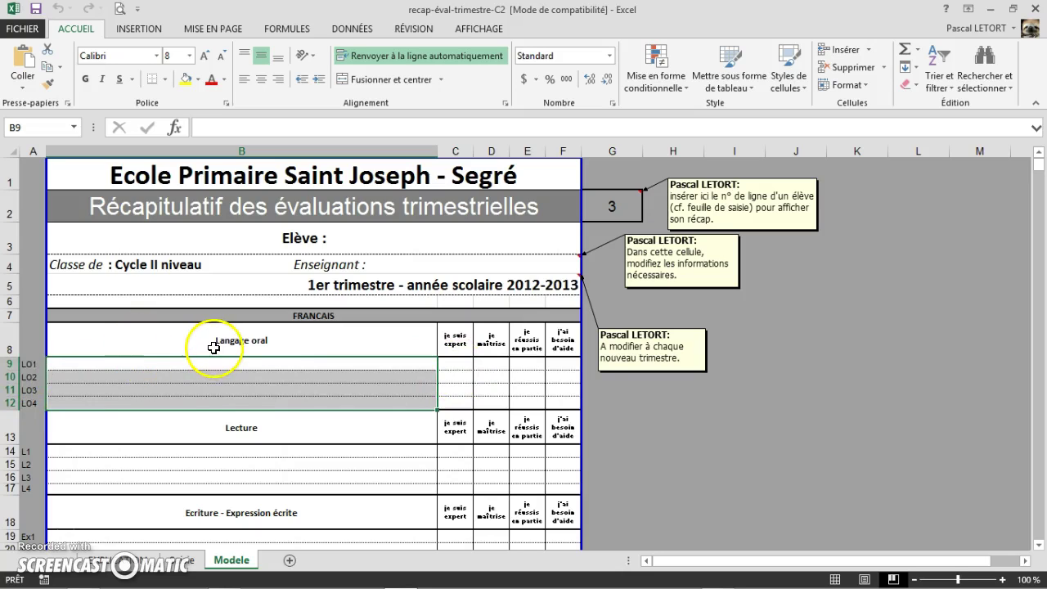
left_click(11, 402)
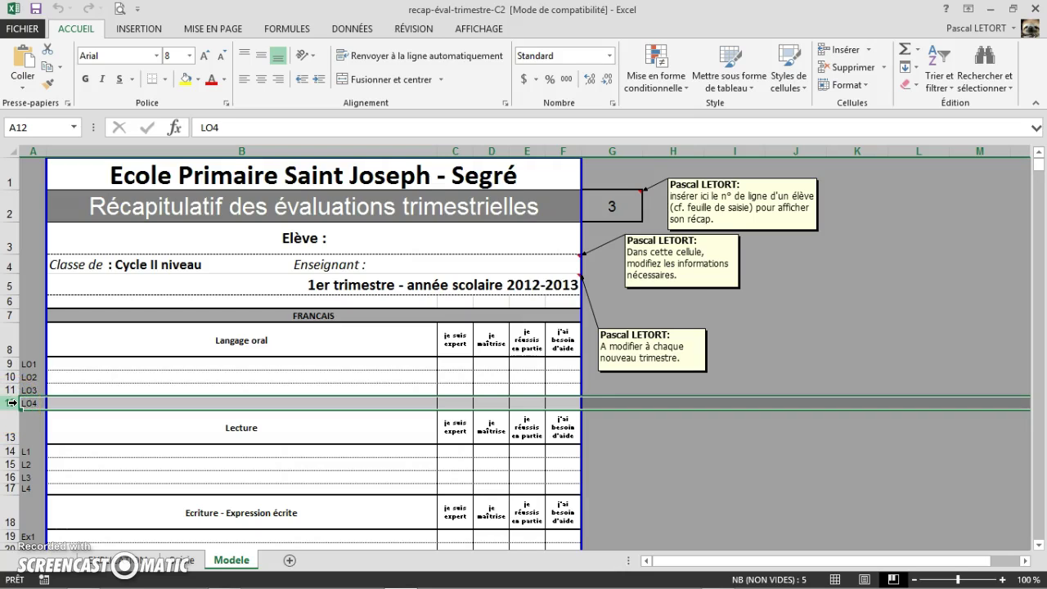
right_click(12, 403)
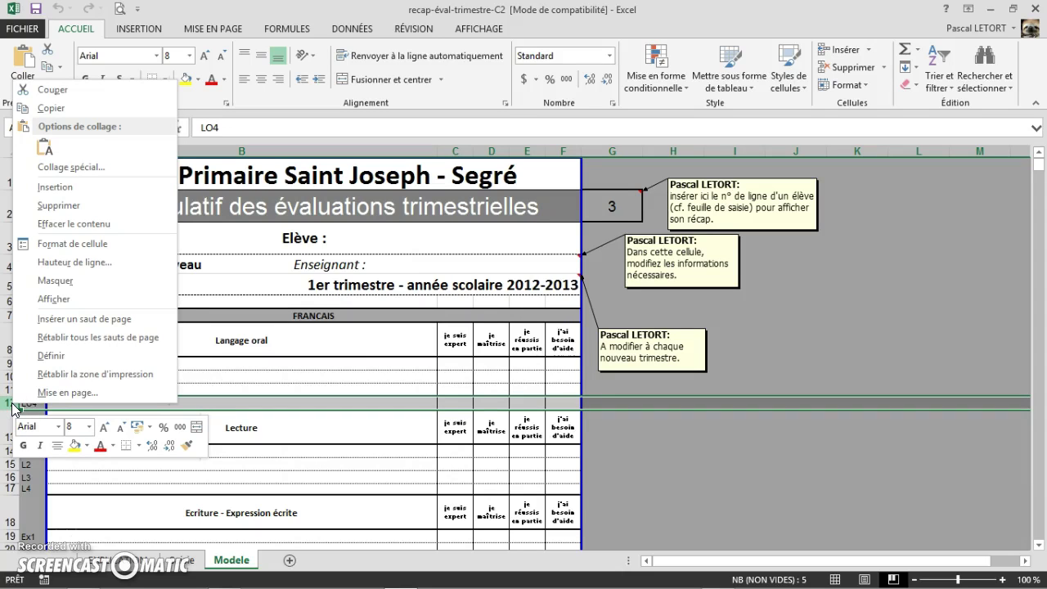
left_click(66, 190)
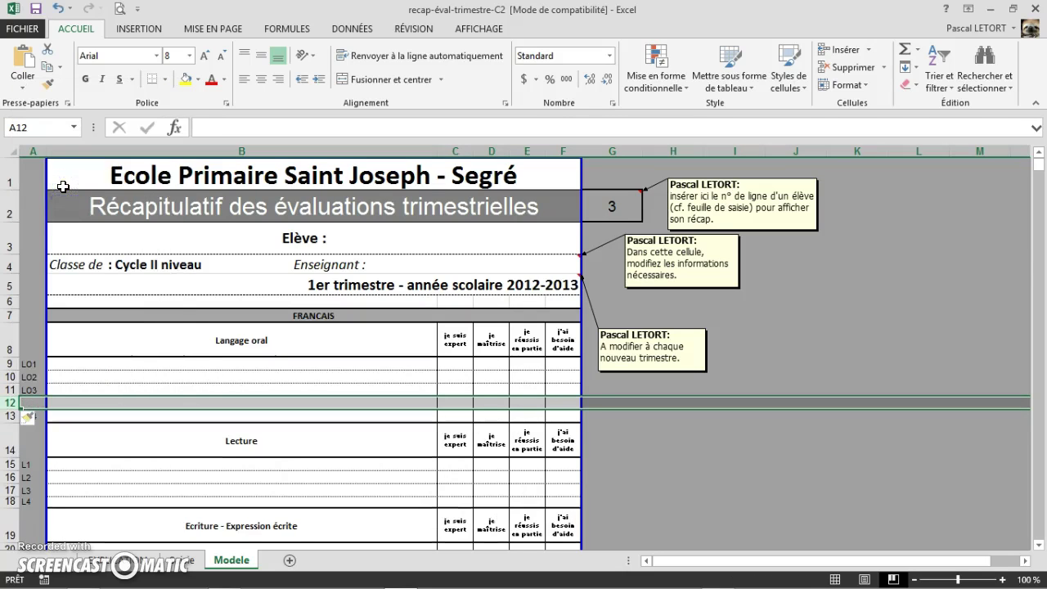
left_click(30, 402)
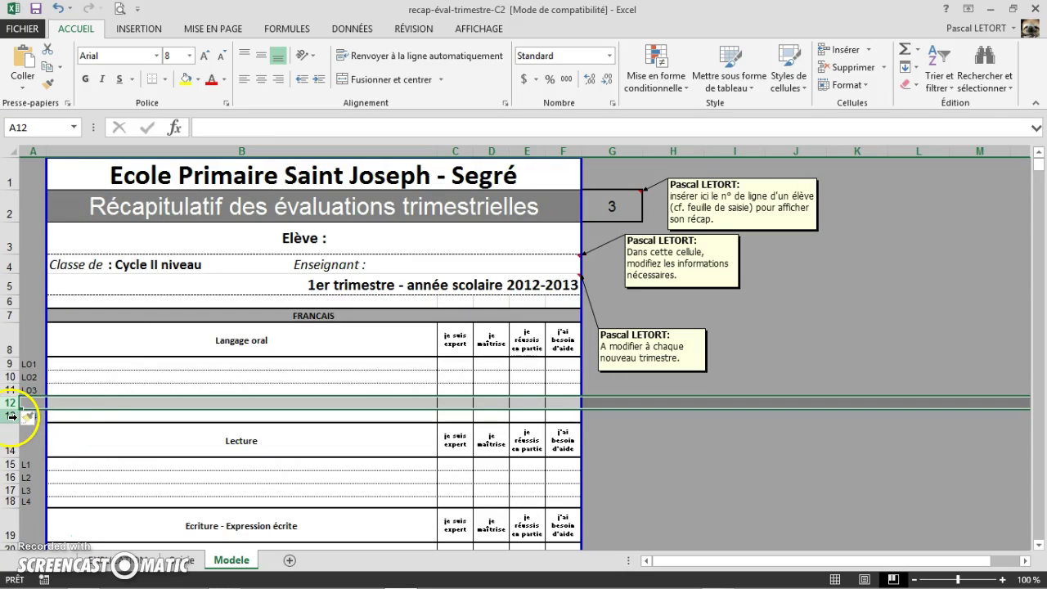
left_click(136, 413)
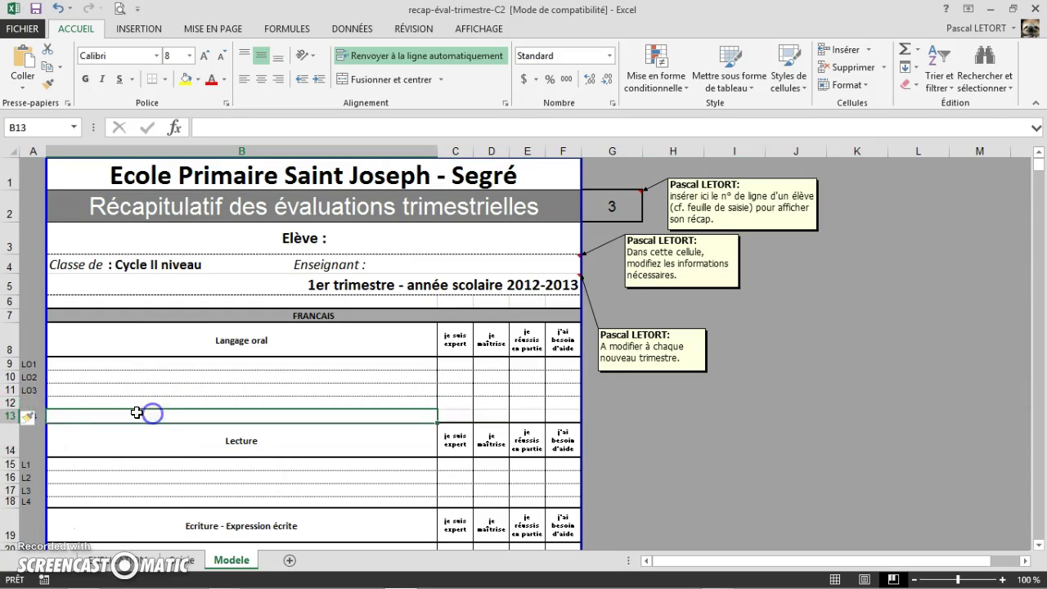
Step: Label the inserted row LO4 in cell A12 and relabel the row beneath it LO5 in A13
scroll(123, 389, "down", 1)
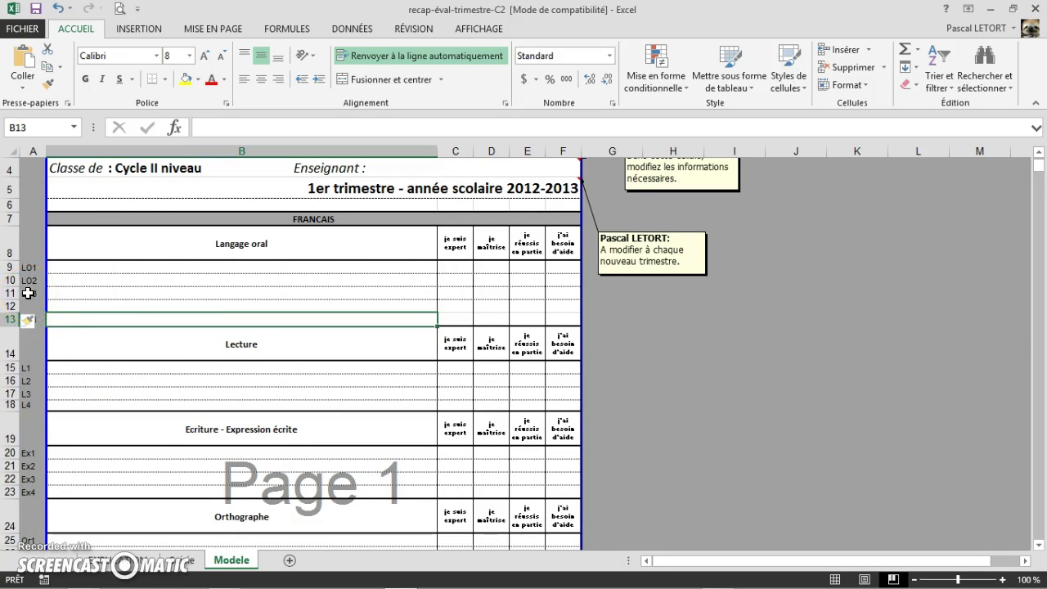
left_click(29, 319)
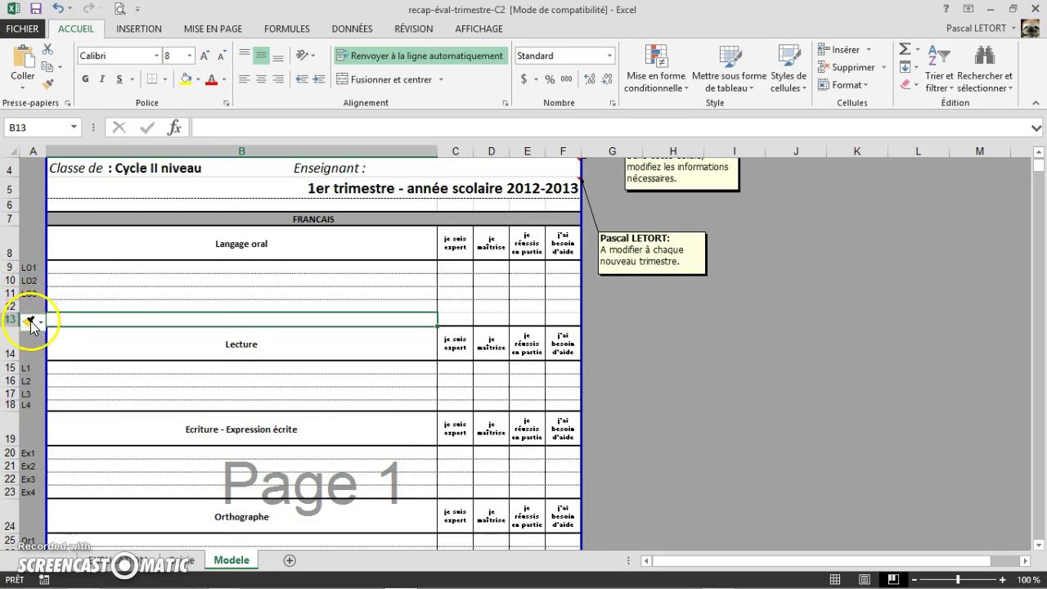
left_click(31, 292)
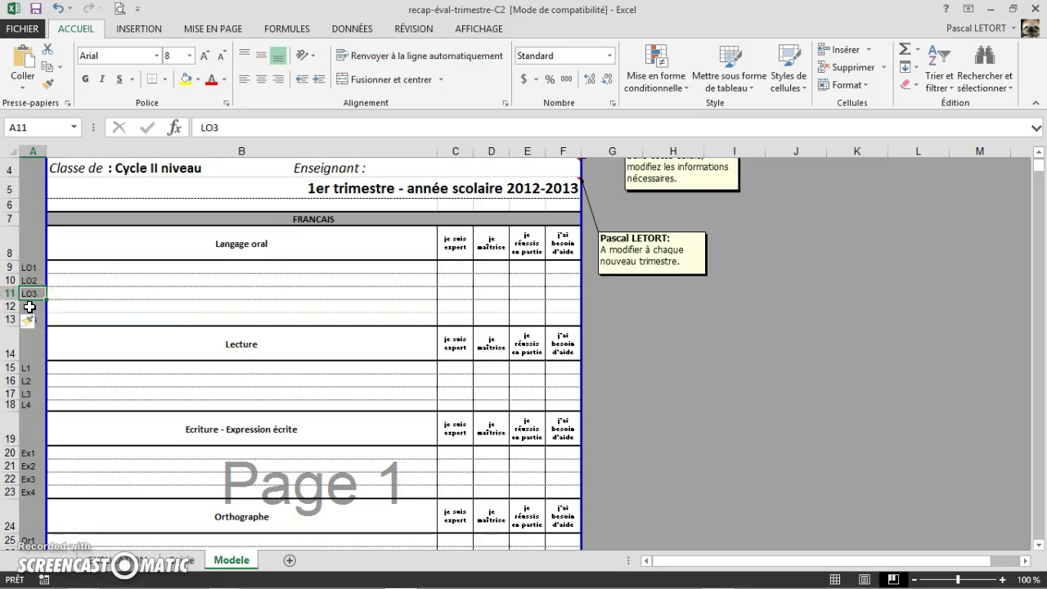
left_click(30, 306)
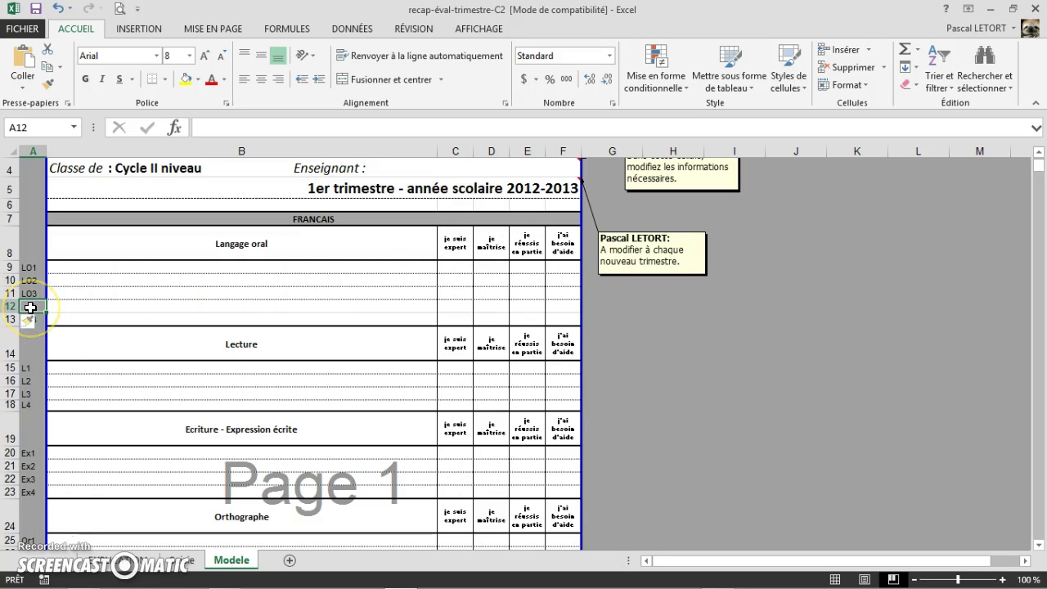
type("LO4")
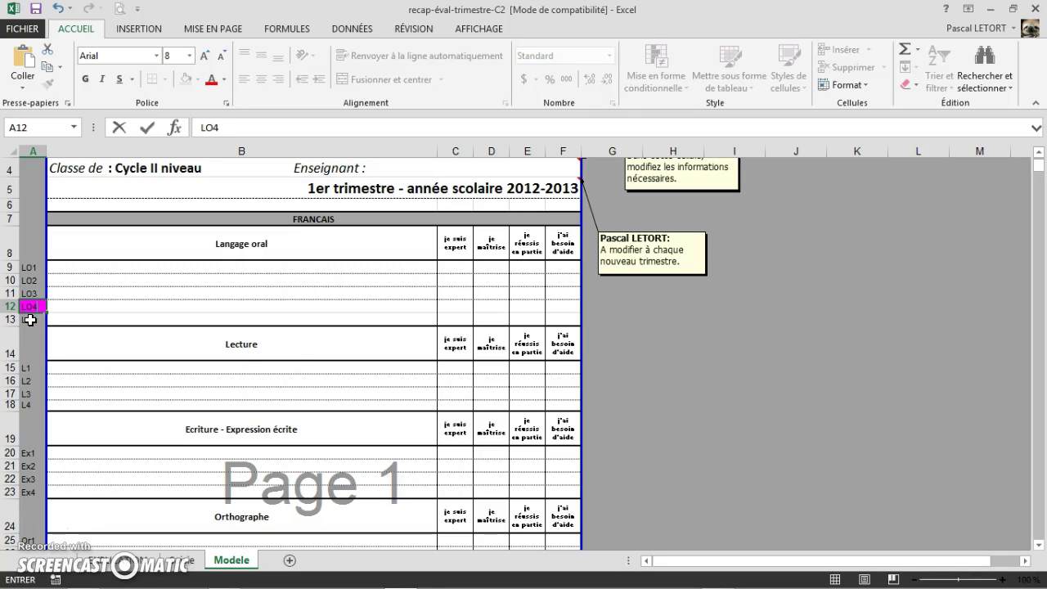
left_click(30, 320)
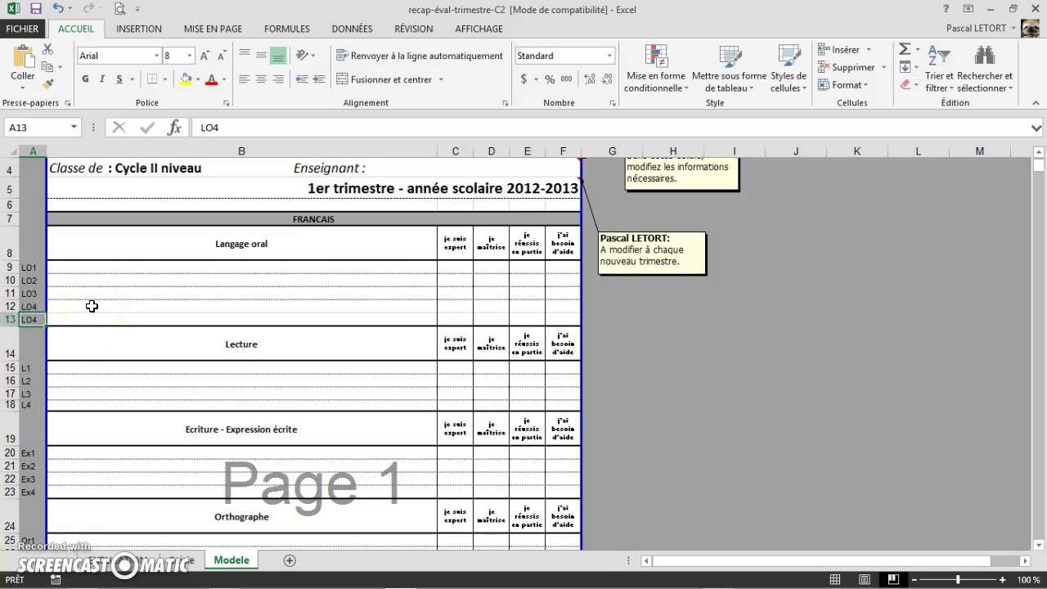
type("LO")
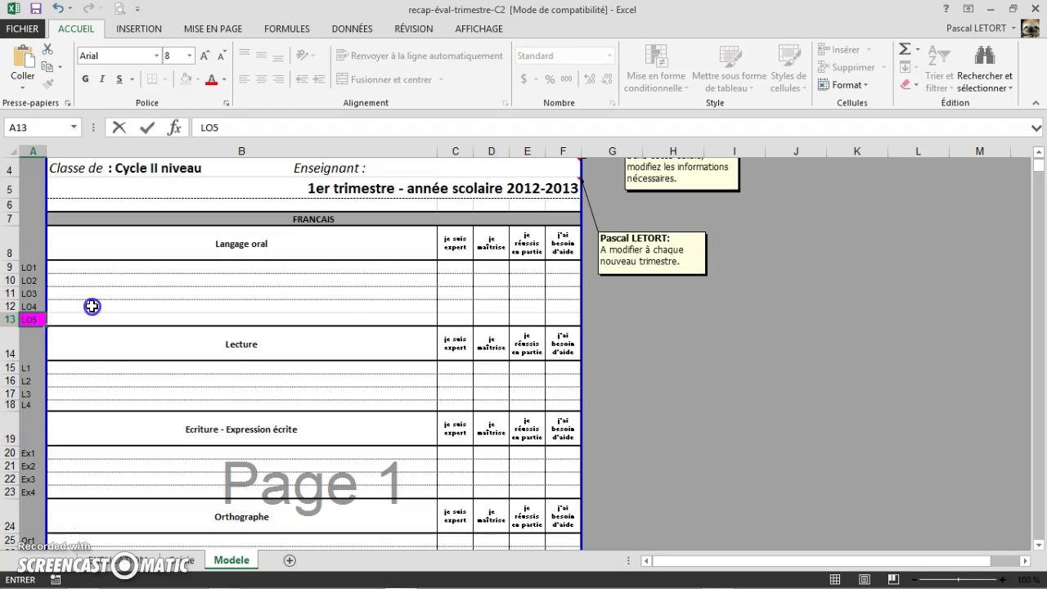
left_click(92, 306)
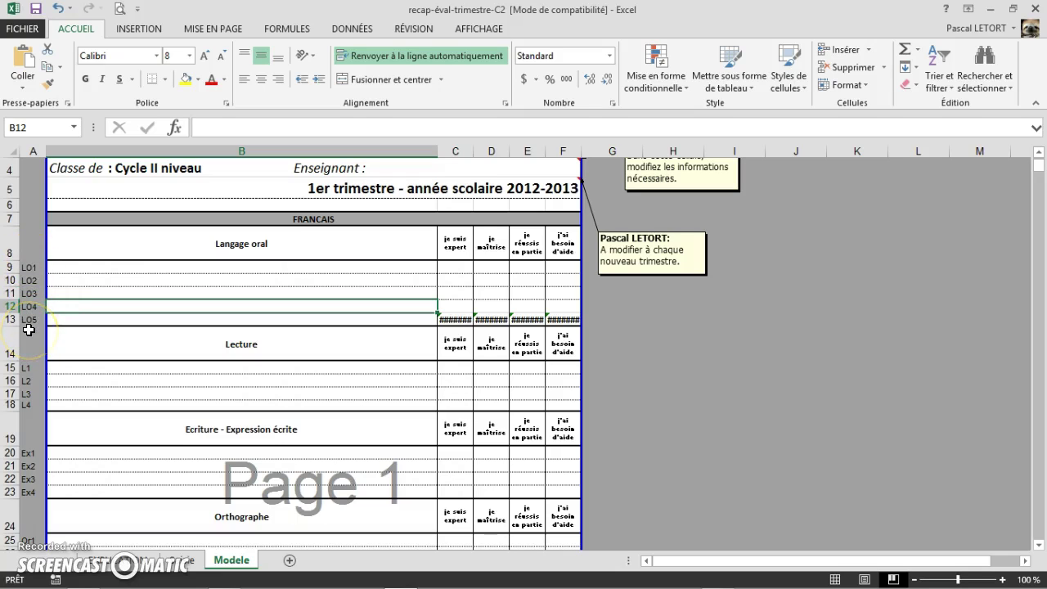
Step: Fill the croix formulas of the LO3 row (C11:F11) down through the LO4 and LO5 rows
left_click(462, 320)
left_click_drag(462, 319, 567, 321)
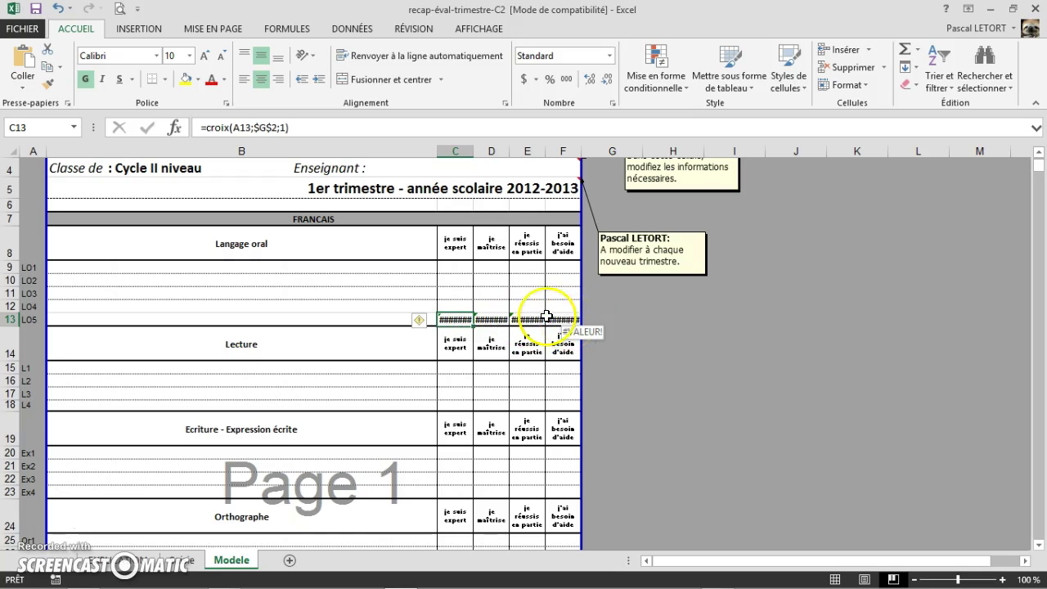
left_click(454, 292)
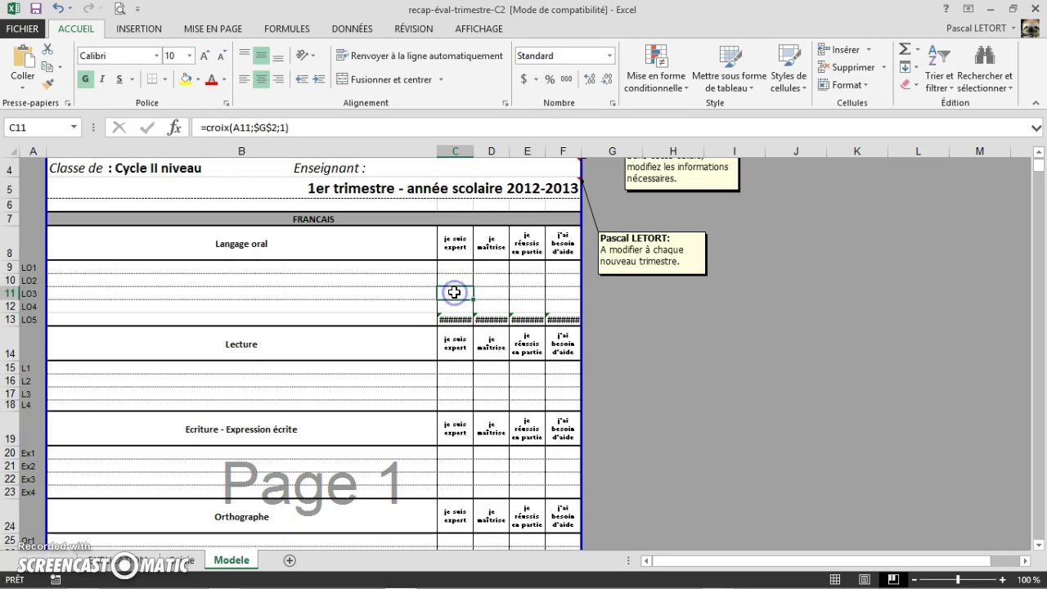
left_click_drag(454, 292, 553, 293)
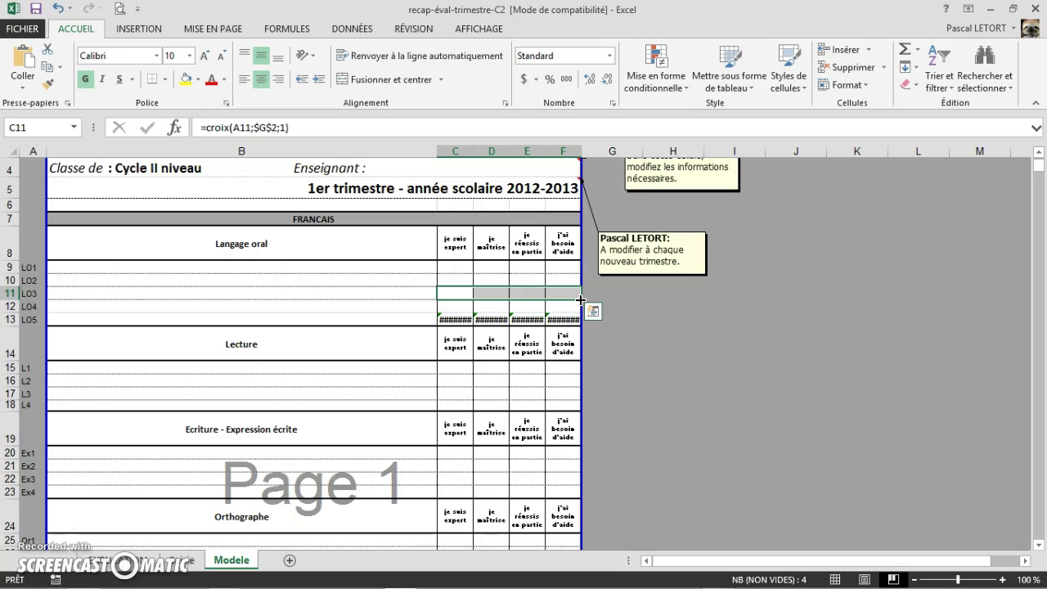
left_click_drag(580, 300, 576, 324)
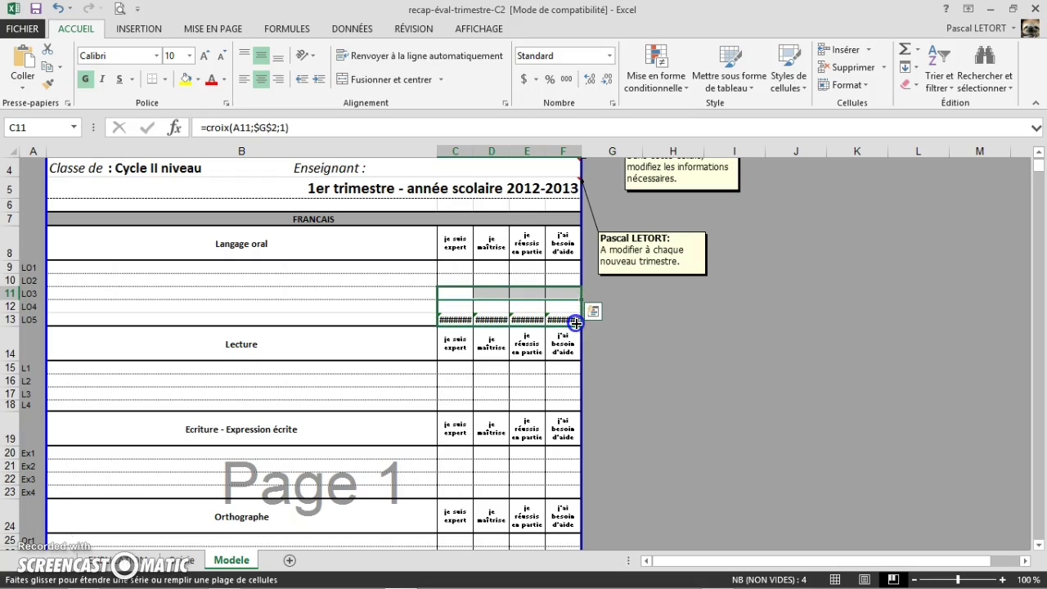
left_click_drag(576, 324, 576, 324)
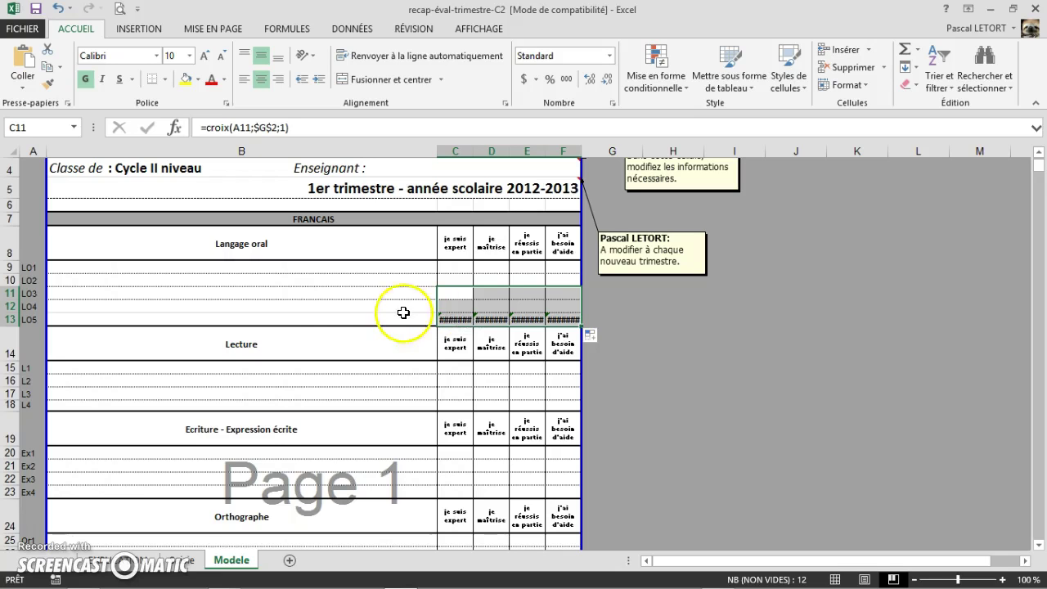
Step: On the pupil entry sheet with the NOM and PRENOM columns, insert a new column before the LO4 column
left_click(178, 568)
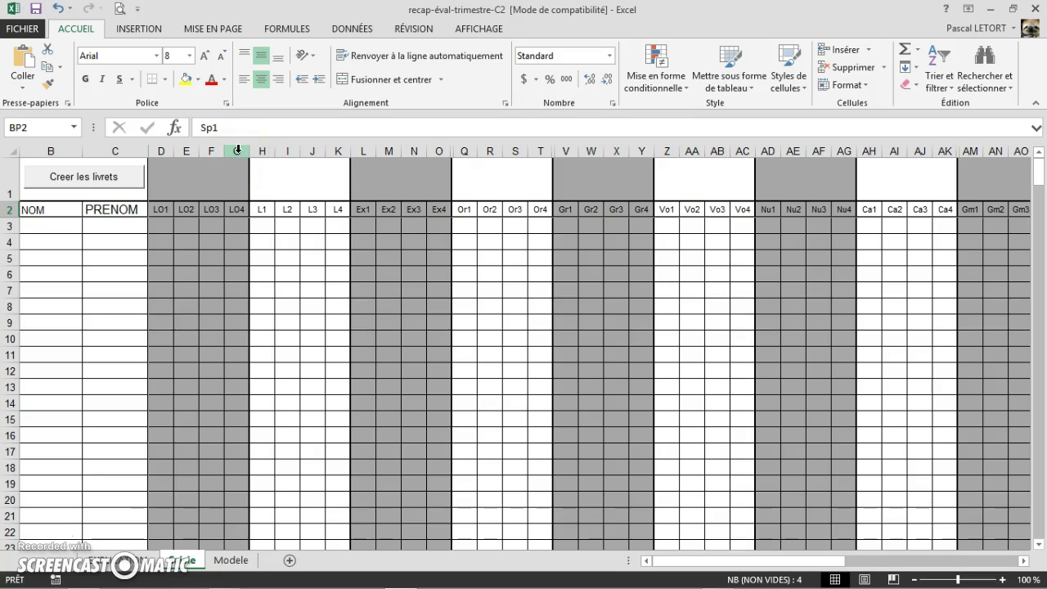
right_click(238, 150)
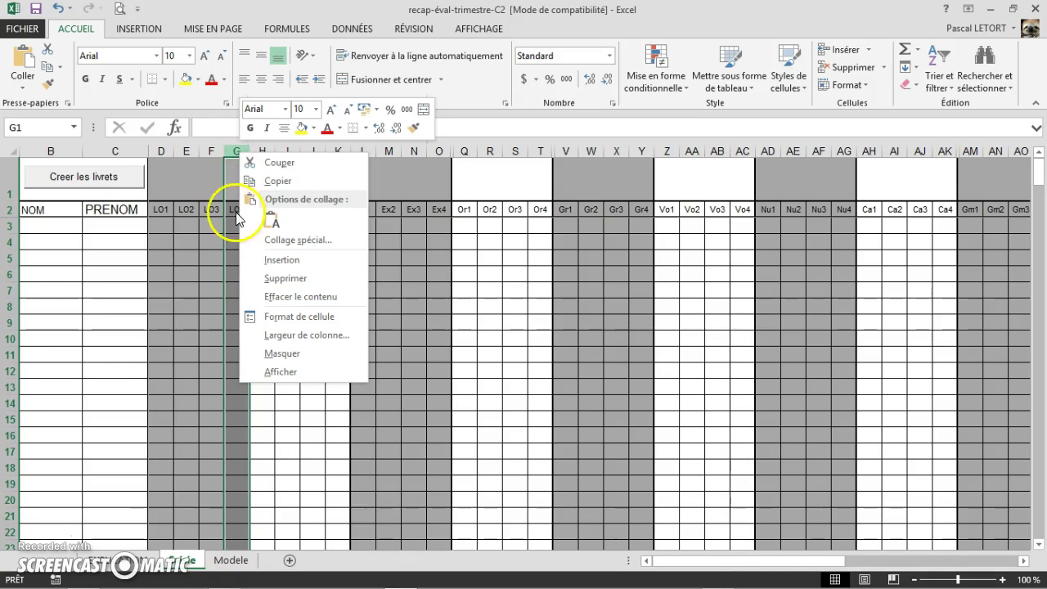
left_click(257, 260)
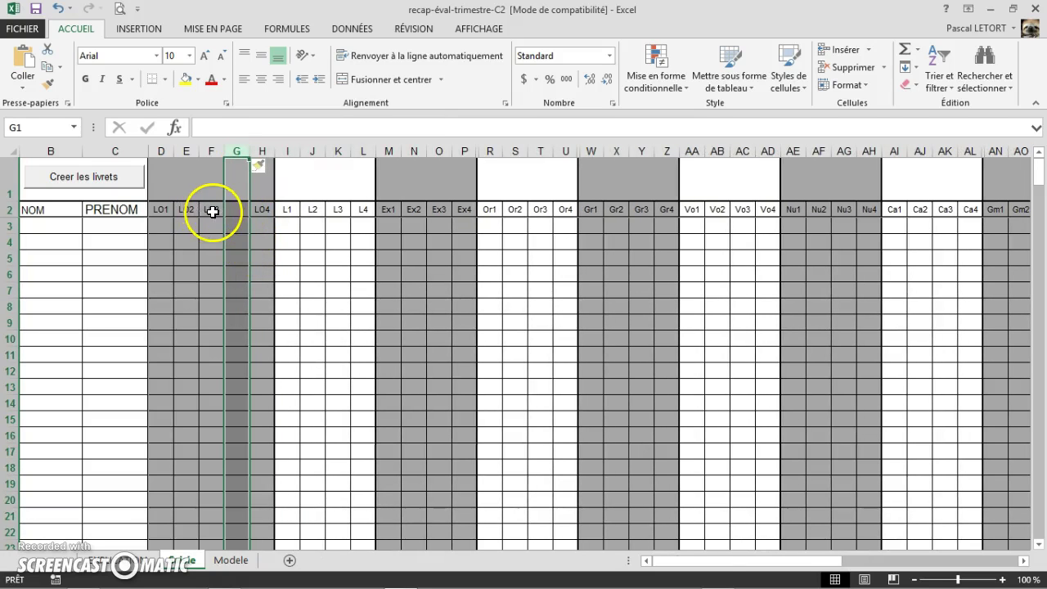
Step: Extend the header series LO1 to LO3 across G2 and H2 so the headers run up to LO5
left_click(211, 210)
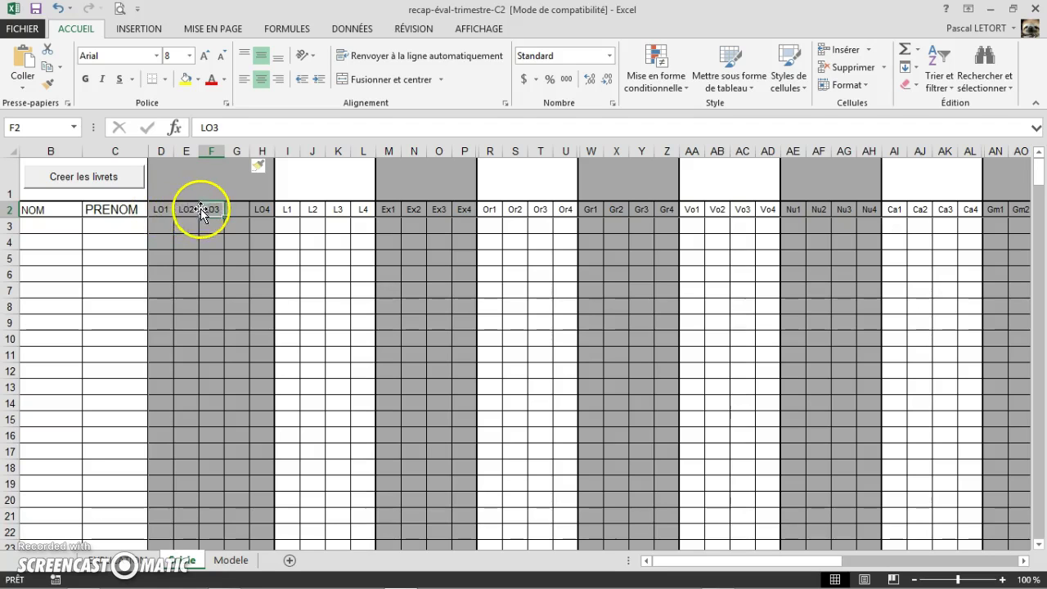
left_click_drag(164, 209, 205, 212)
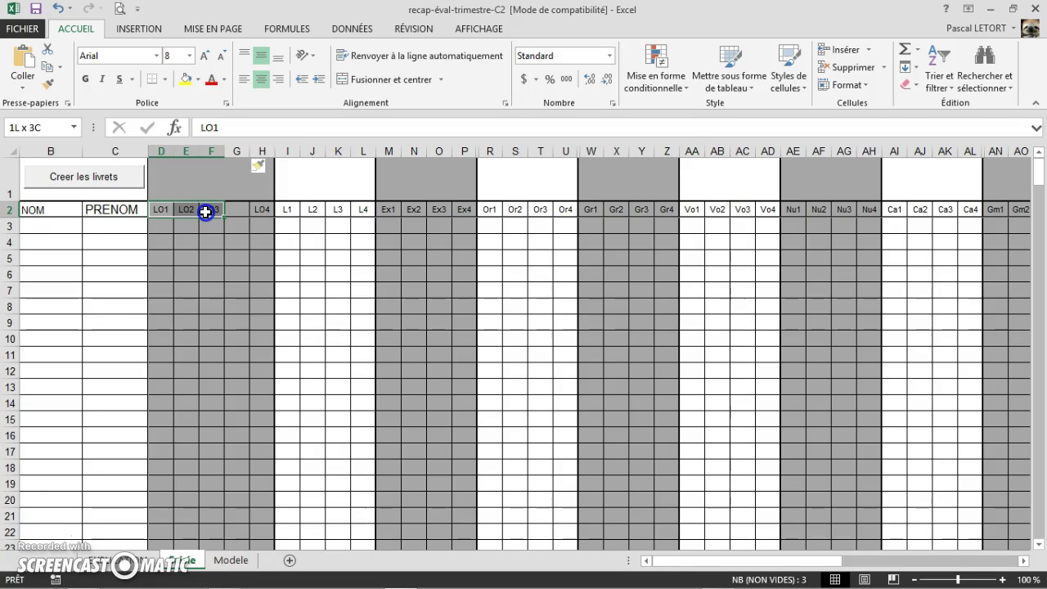
left_click_drag(205, 212, 267, 213)
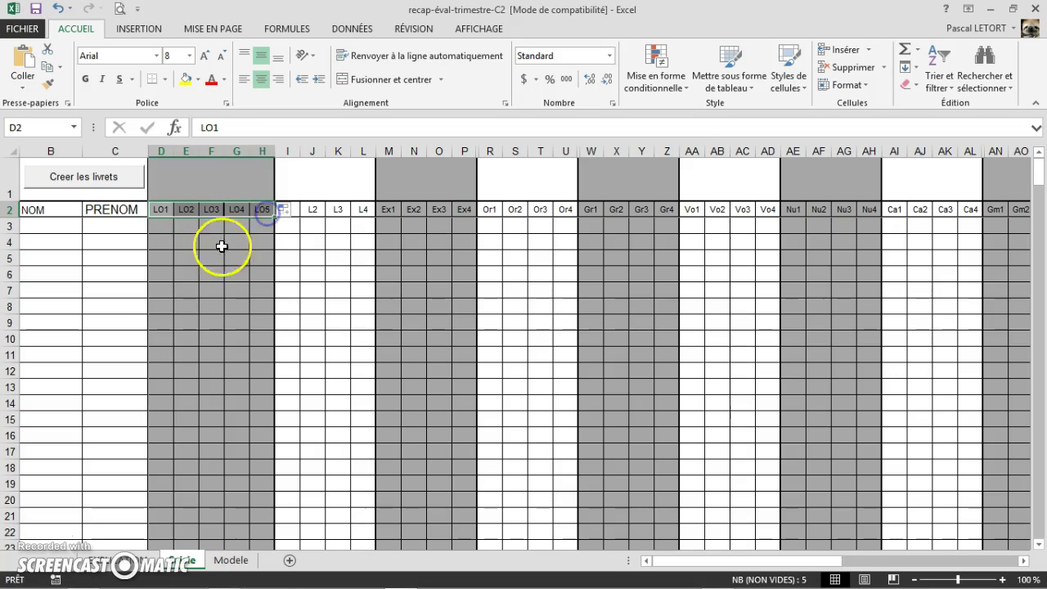
left_click(210, 258)
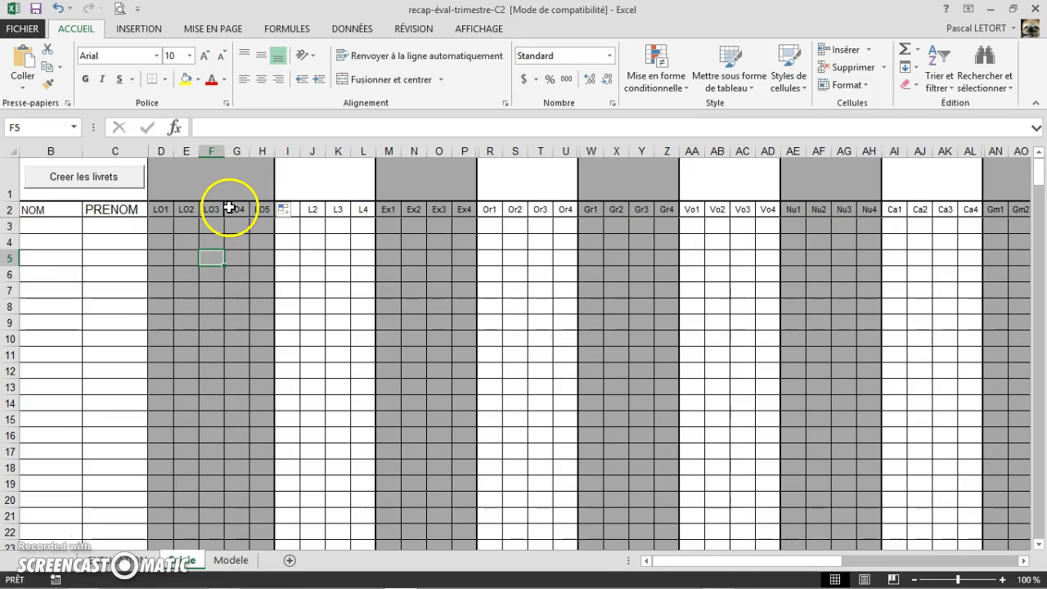
left_click(262, 211)
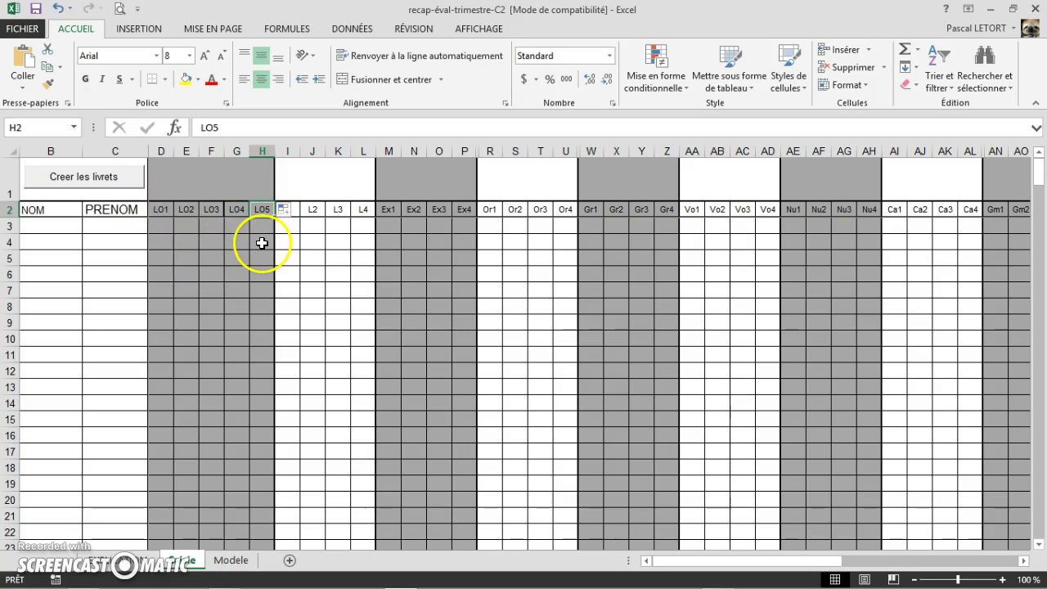
Step: On the Modele sheet, fill the C11:F11 formulas down to row 13 again to refresh the LO5 row
left_click(238, 563)
left_click(357, 308)
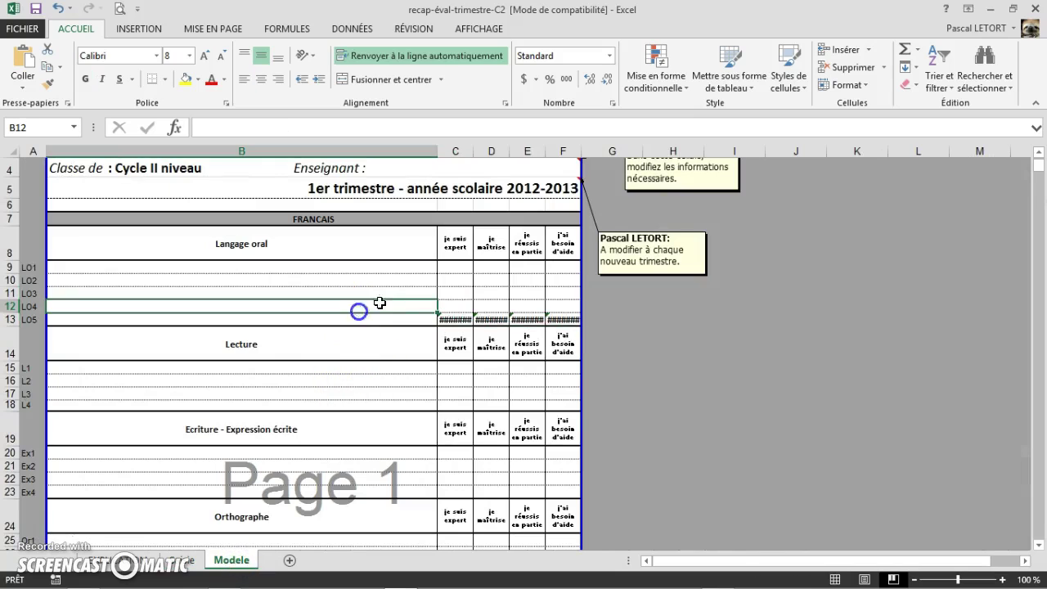
left_click(459, 293)
left_click_drag(483, 293, 579, 320)
left_click(462, 318)
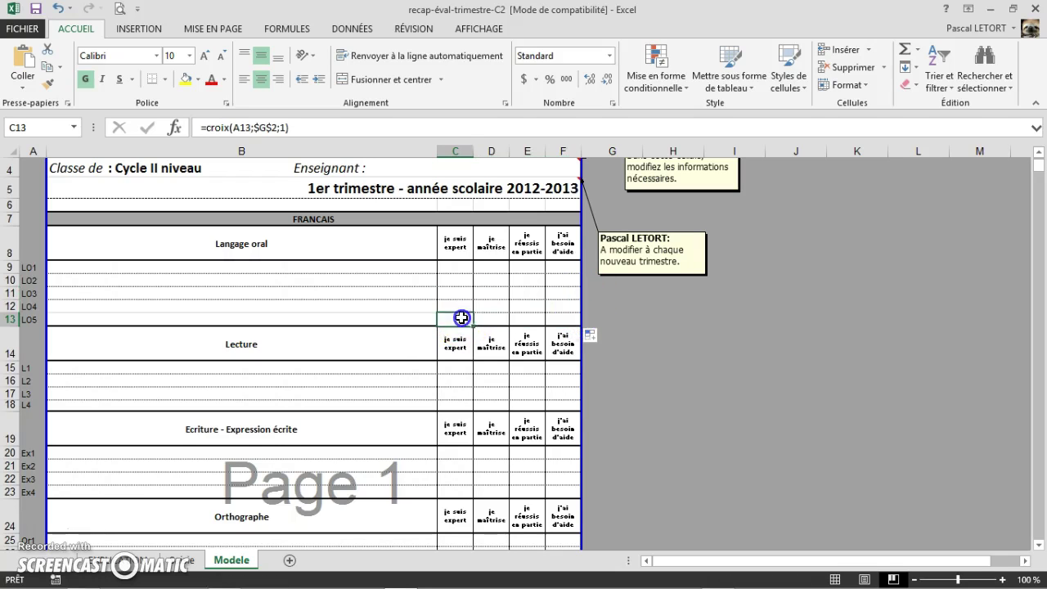
Step: On the pupil entry sheet, enter 1 under LO5 in cell H3 for the first pupil row
left_click(175, 563)
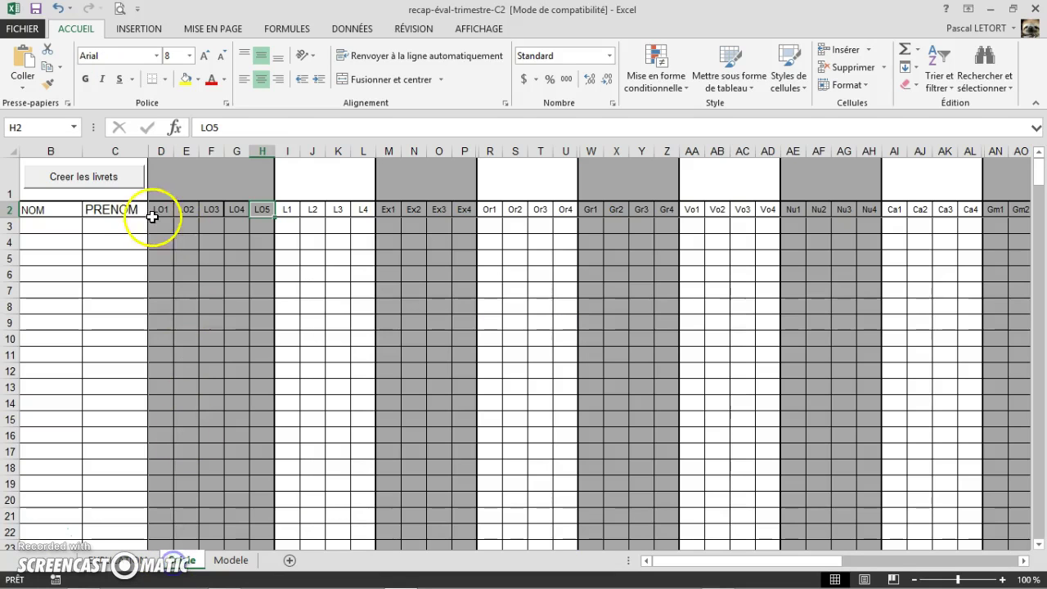
left_click(262, 223)
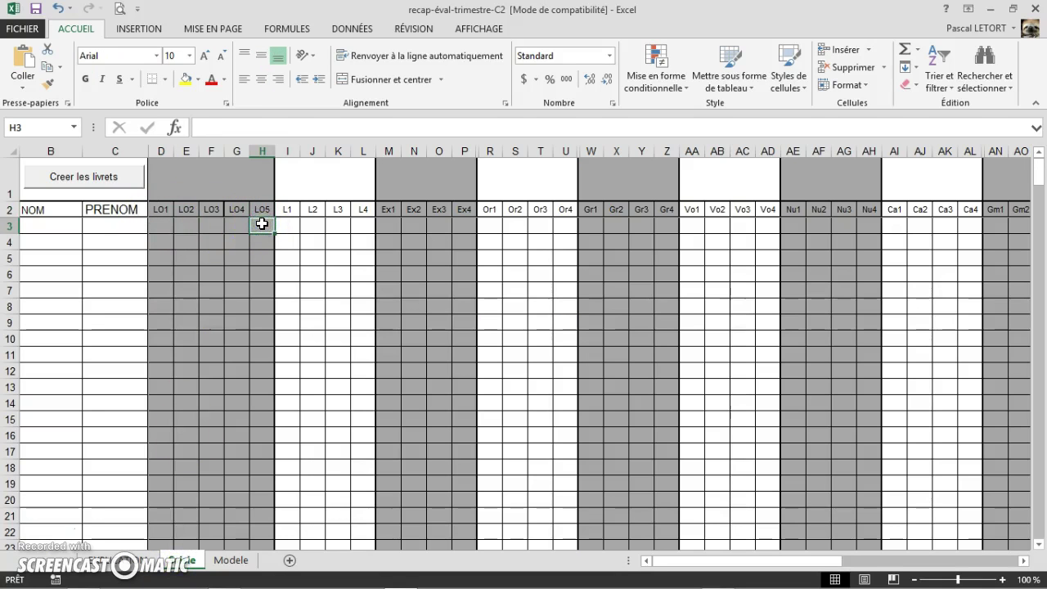
type("1")
left_click(260, 242)
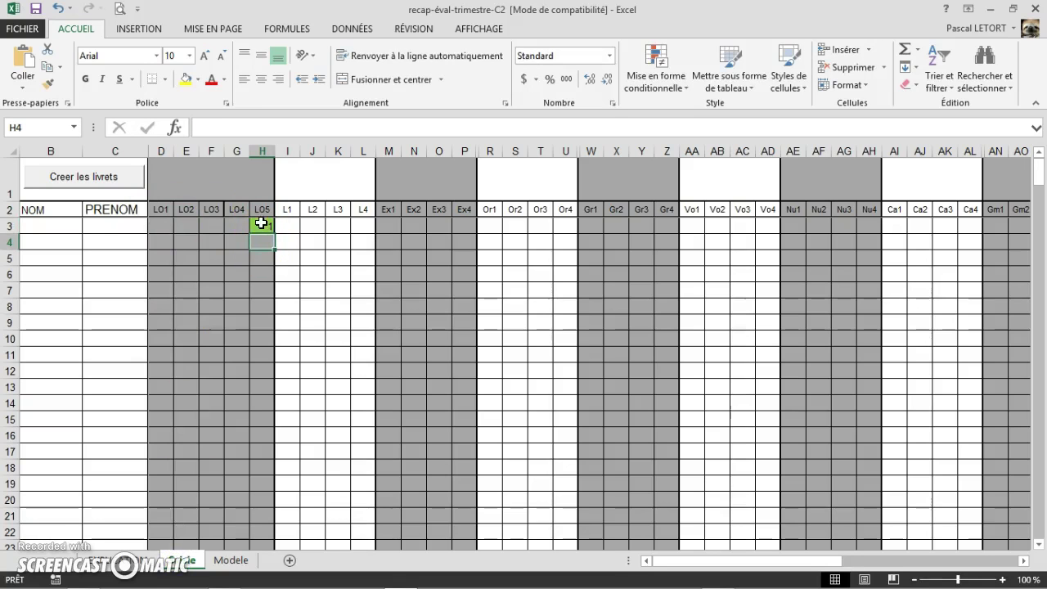
Step: On the Modele sheet, set the pupil row number in G2 to 4 and back to 3 to refresh the recap
left_click(261, 222)
left_click(232, 563)
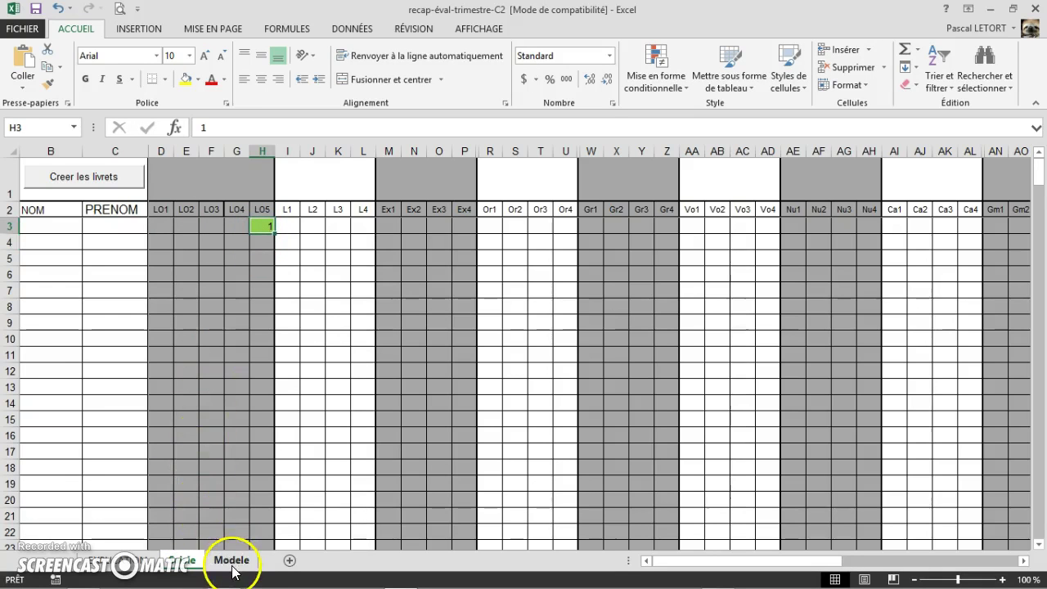
scroll(673, 297, "up", 1)
left_click(604, 213)
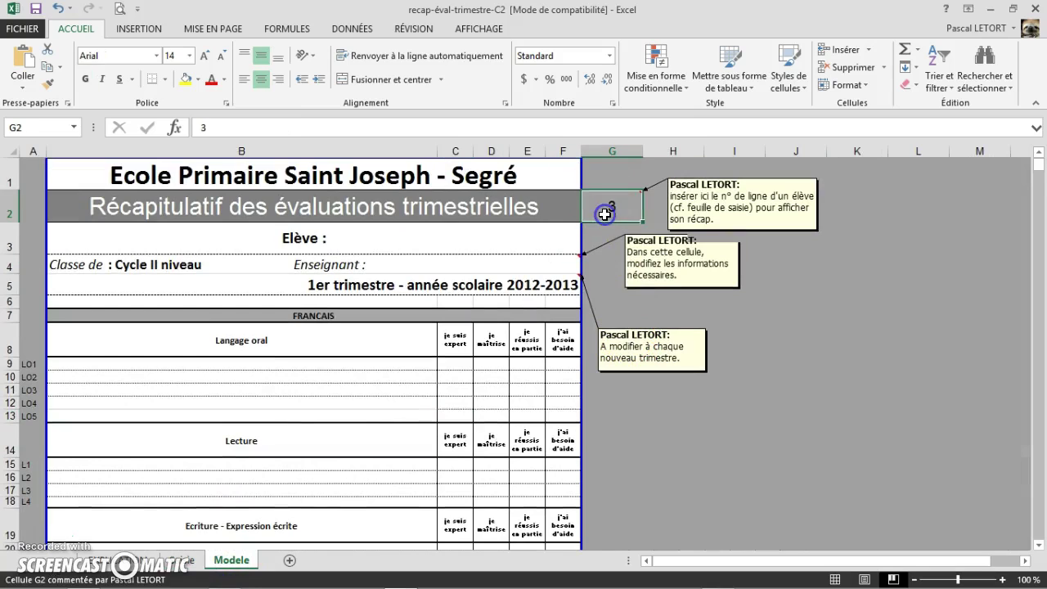
type("4")
key("Return")
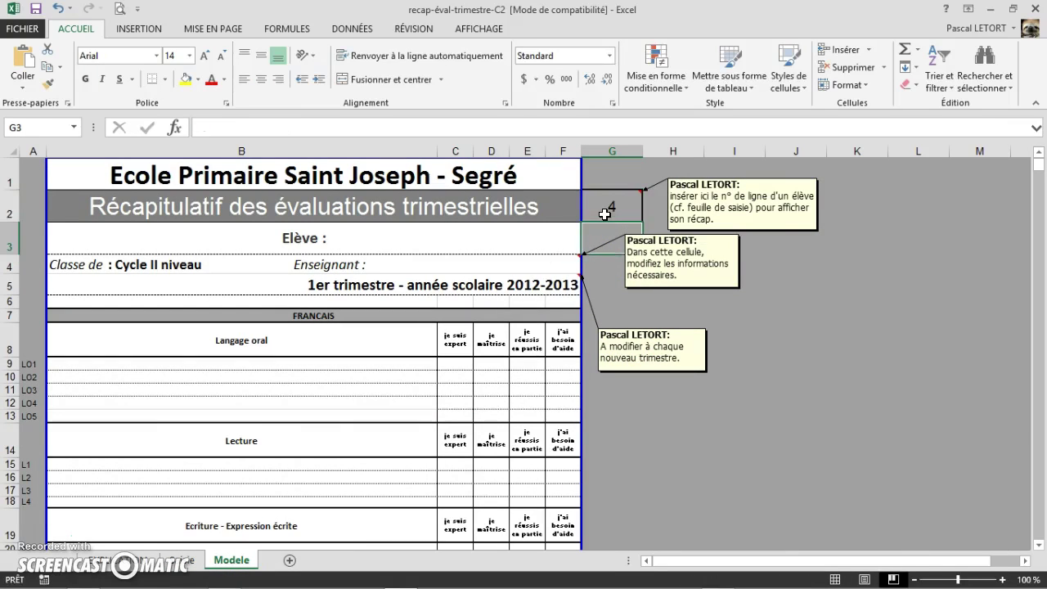
left_click(605, 214)
type("3")
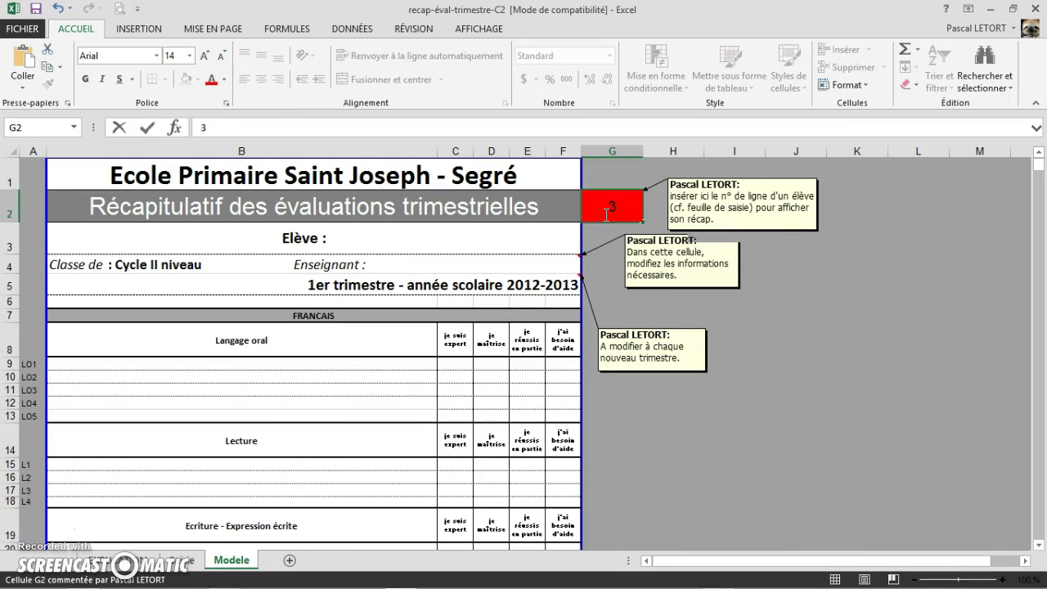
key("Return")
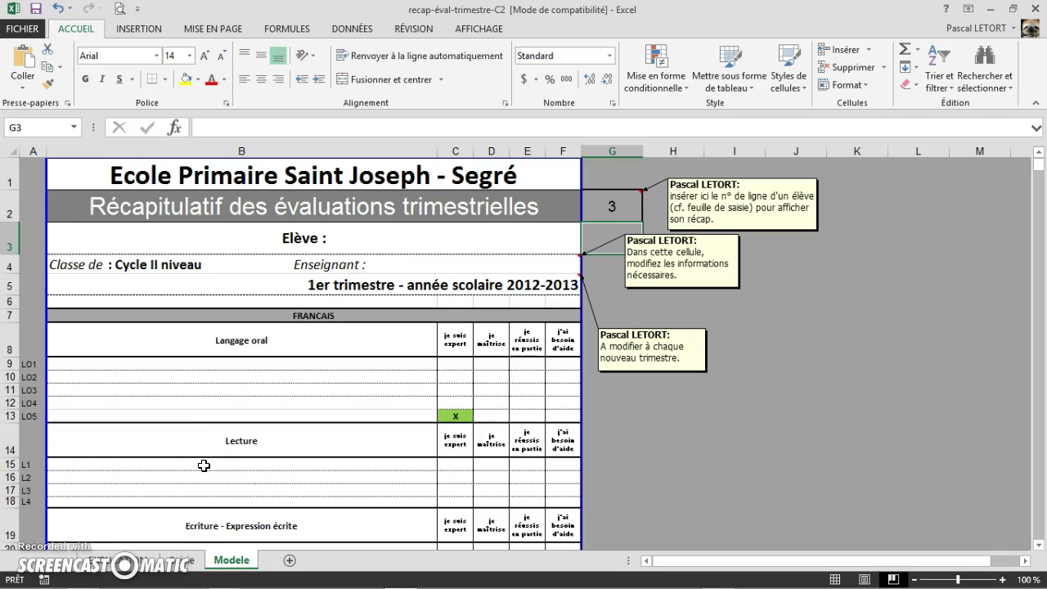
Step: On the pupil entry sheet, hide columns G and H holding the LO4 and LO5 competences
left_click(176, 560)
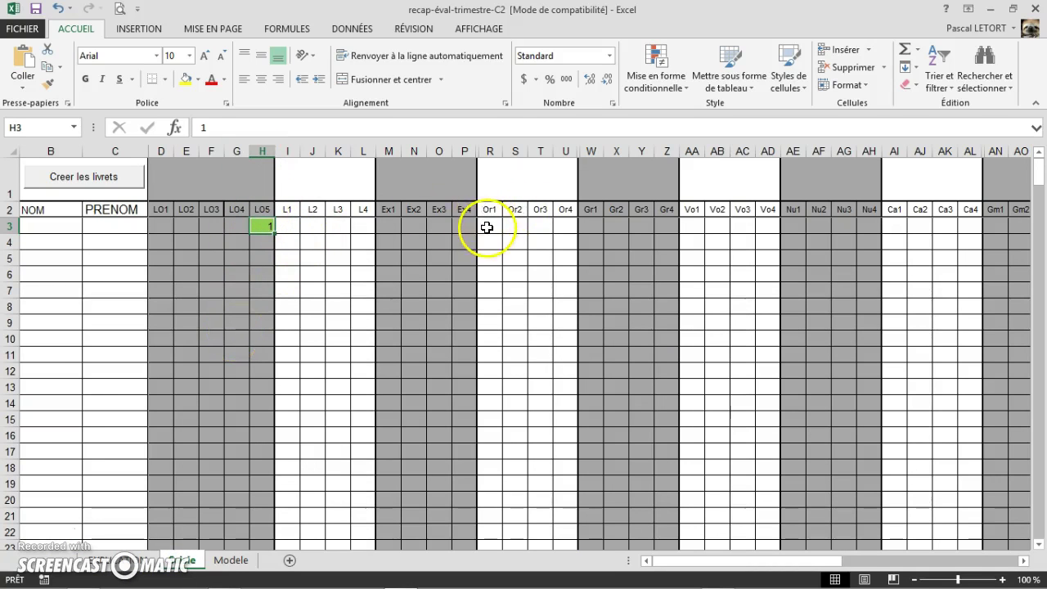
left_click(439, 209)
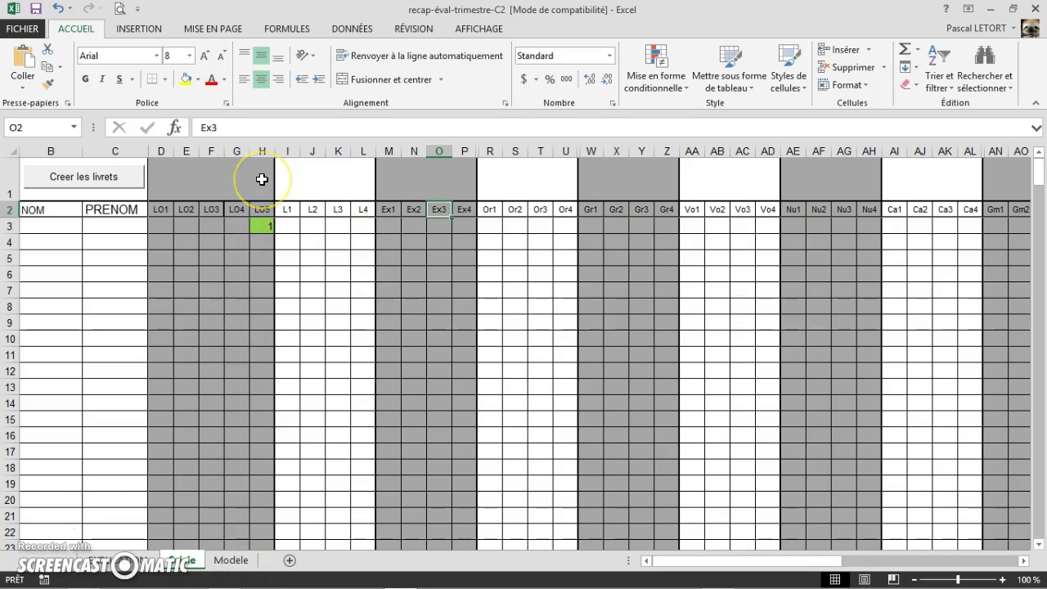
left_click(261, 152)
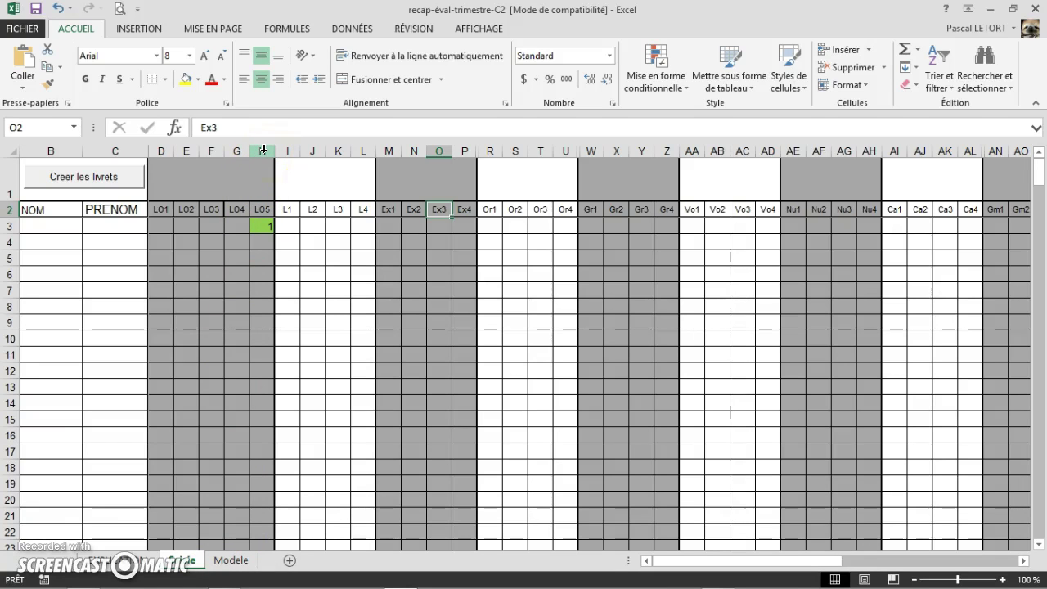
left_click(262, 150)
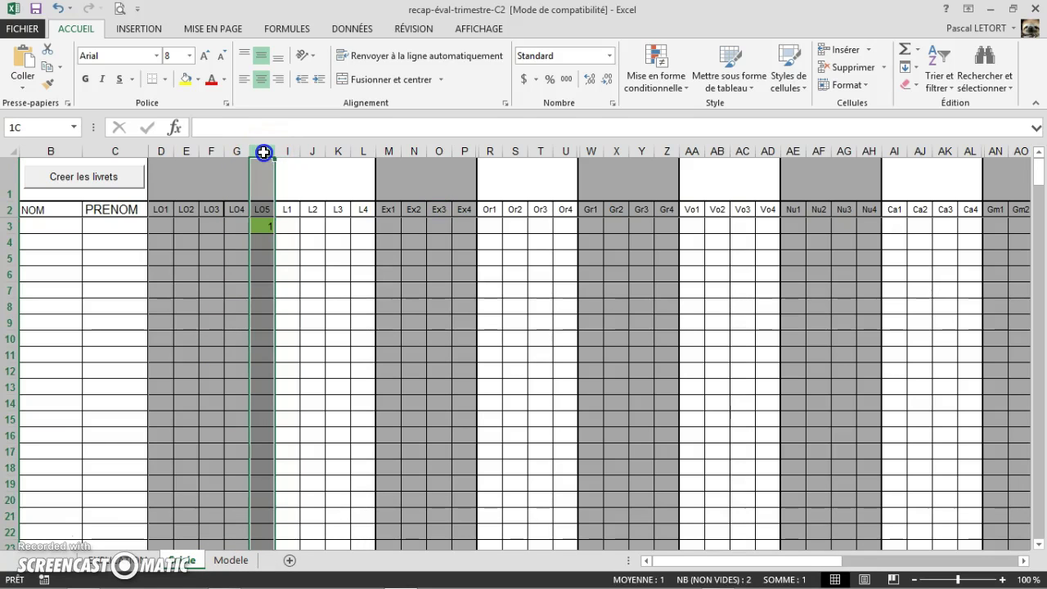
left_click_drag(263, 153, 237, 150)
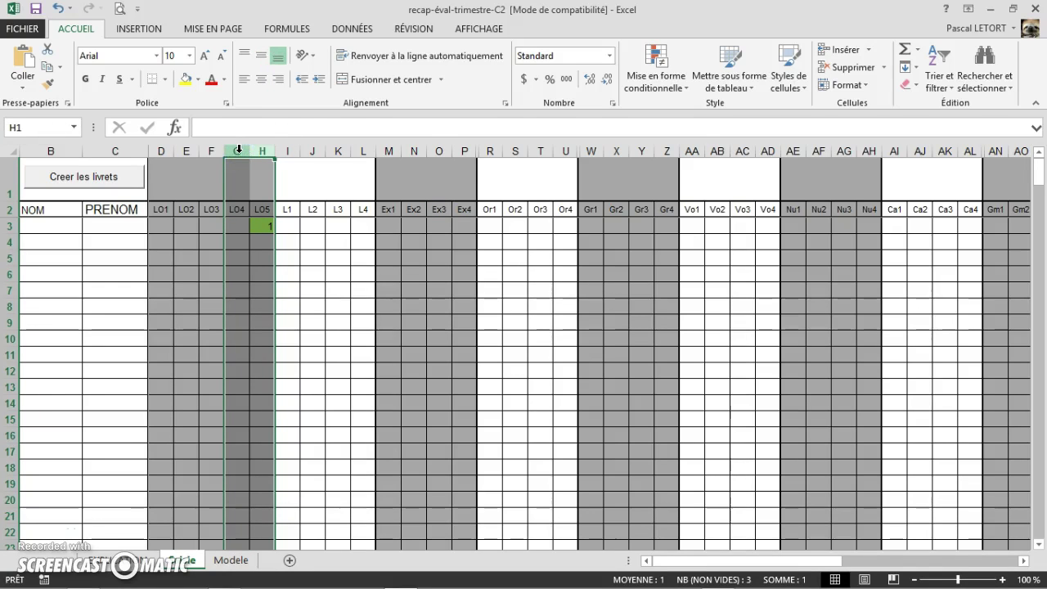
right_click(238, 150)
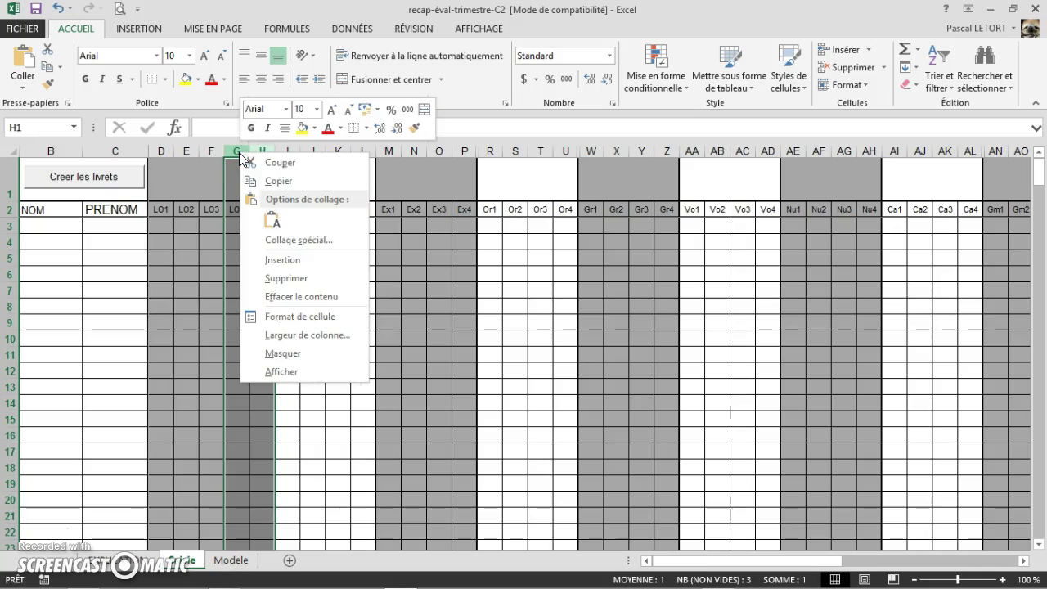
left_click(270, 356)
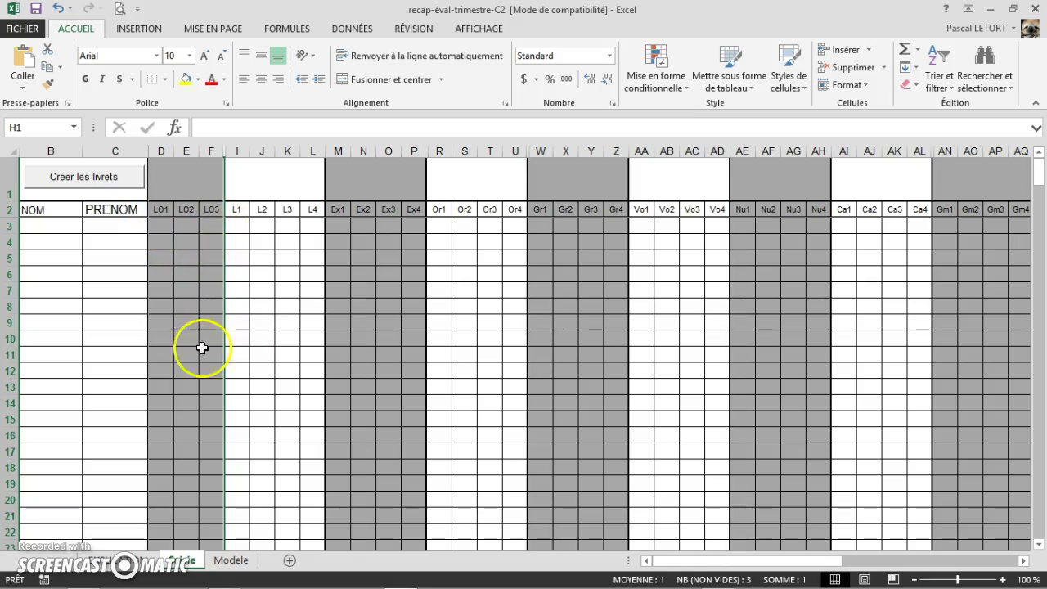
Step: On the Modele sheet, hide rows 12 and 13 for LO4 and LO5 in the Langage oral section
left_click(227, 561)
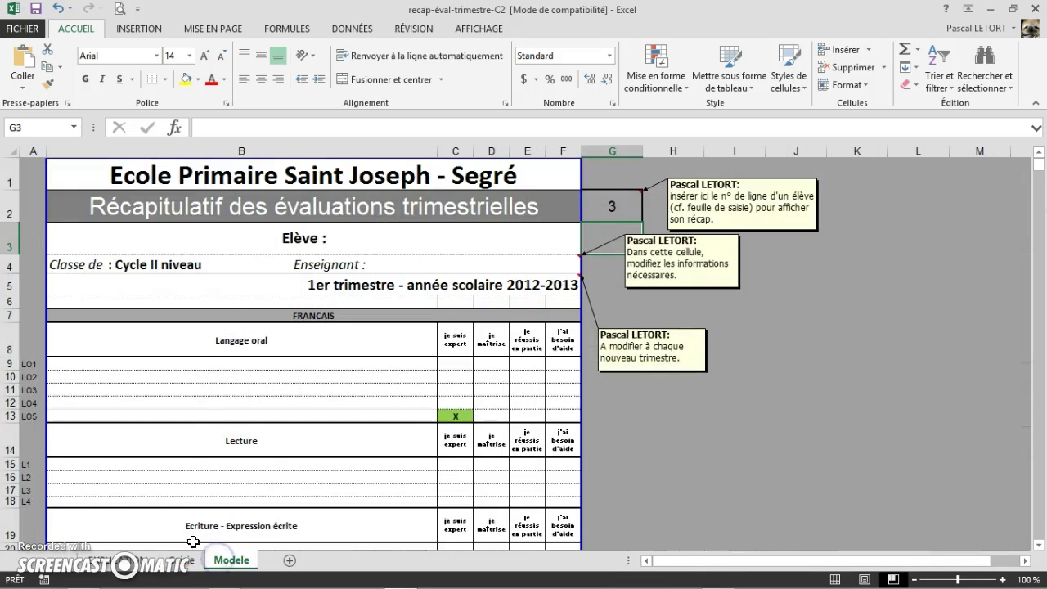
left_click(12, 401)
left_click_drag(13, 400, 12, 414)
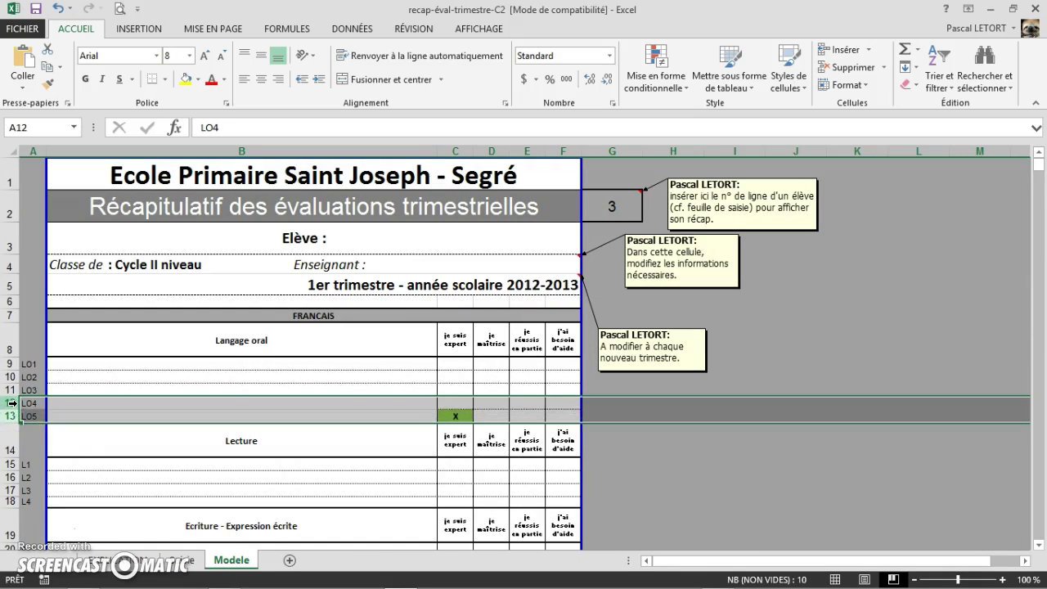
right_click(12, 404)
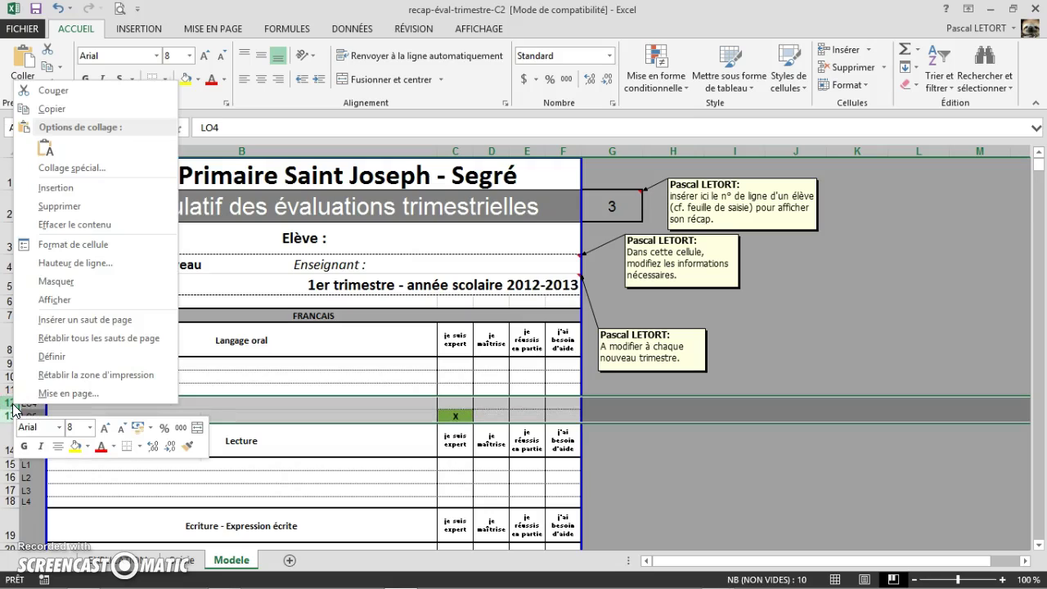
left_click(50, 286)
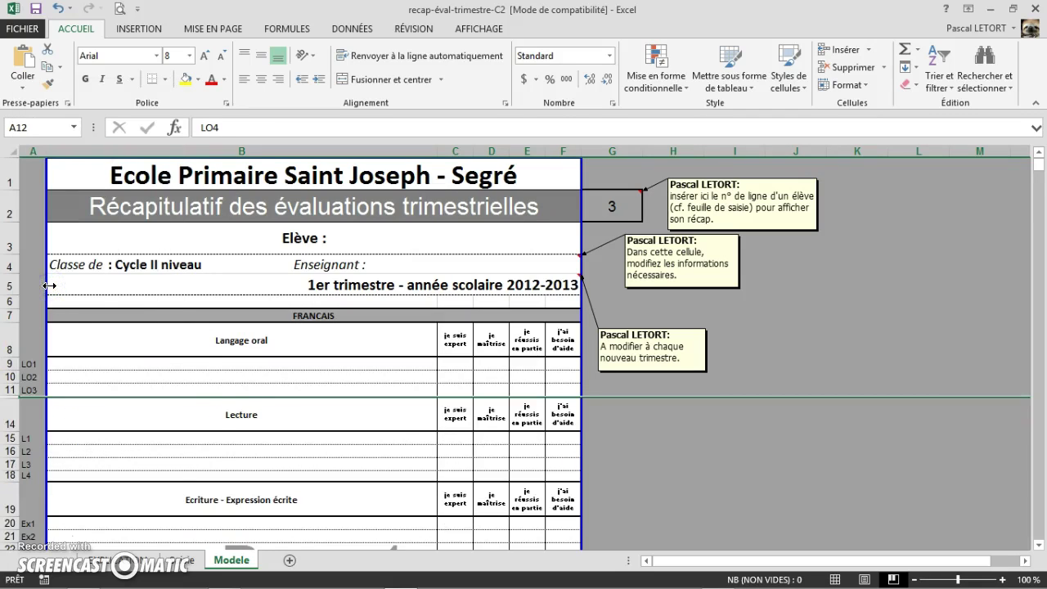
left_click(204, 389)
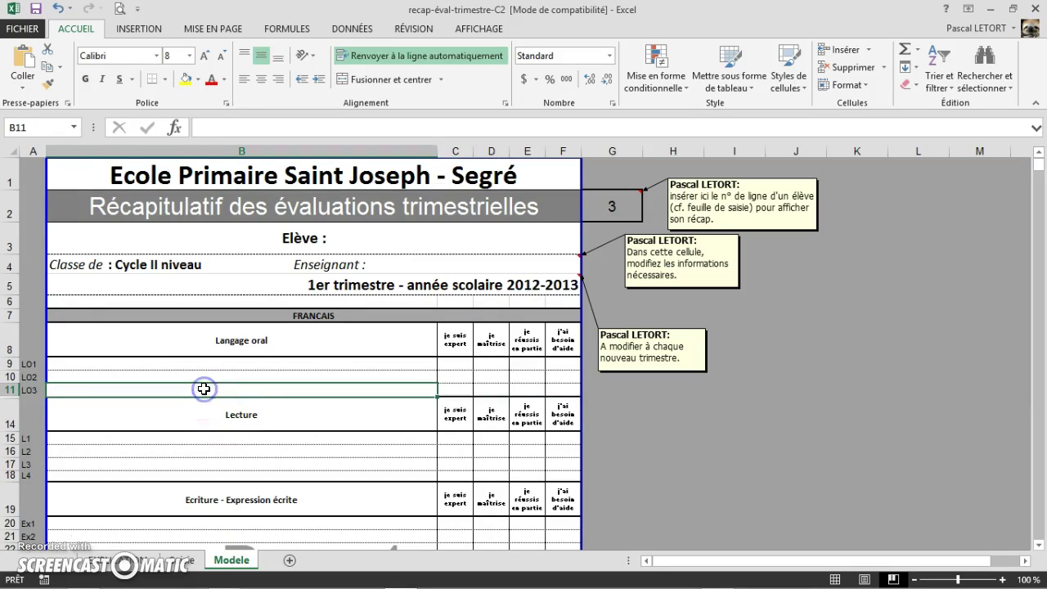